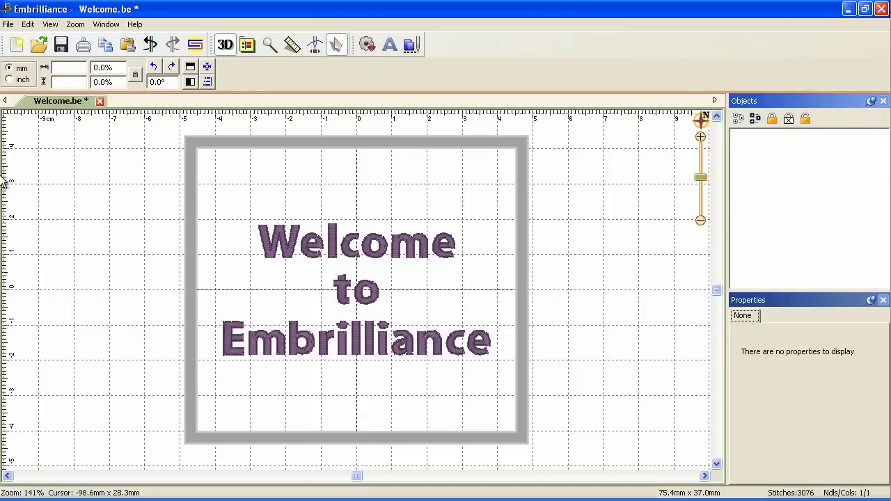
Start a new design with a lettering S in the Bold Cursive font
click(17, 44)
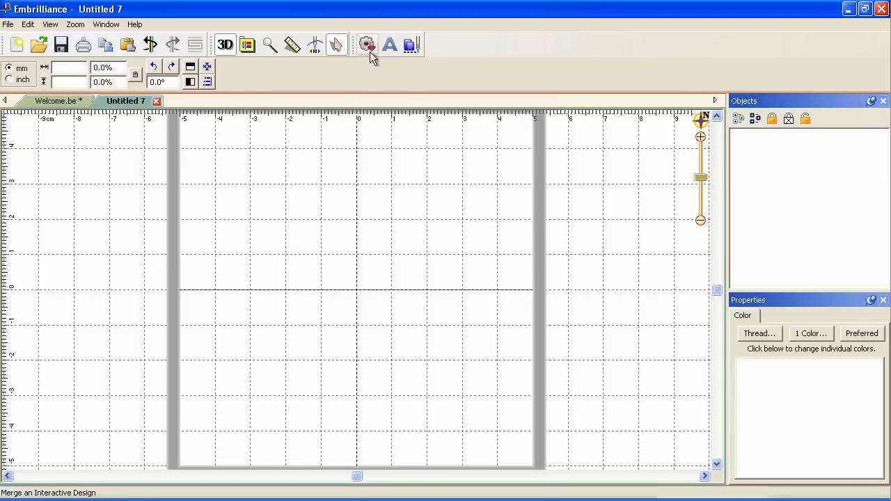
click(387, 46)
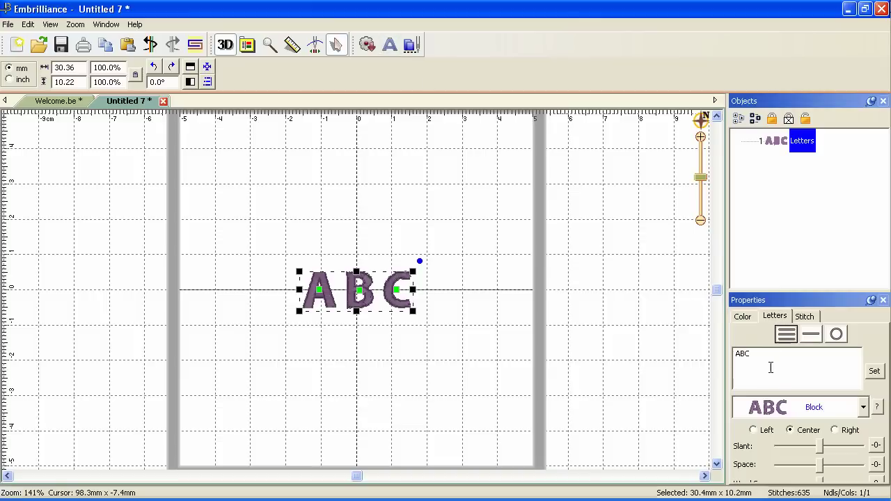
drag(777, 368, 708, 346)
text(S)
click(863, 408)
scroll(849, 313, down, 1)
click(844, 240)
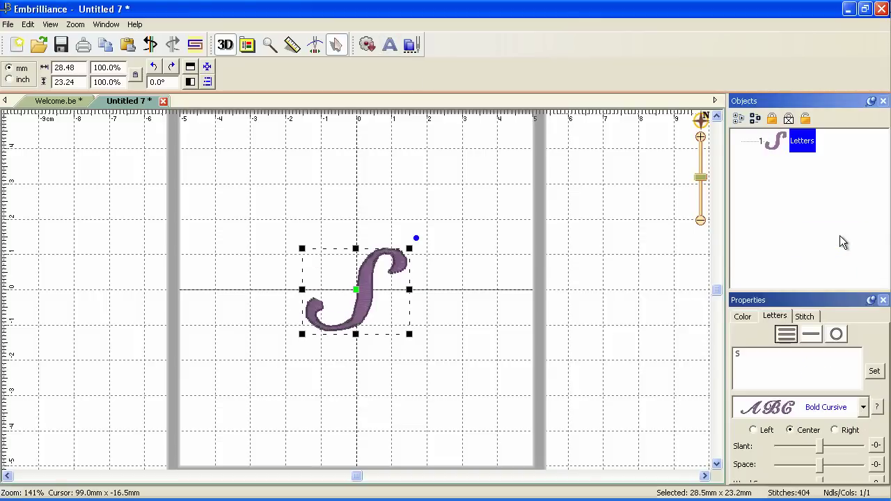
Set the S to 18 mm height and 23° rotation, and move it to the hoop's lower left
drag(75, 82, 3, 87)
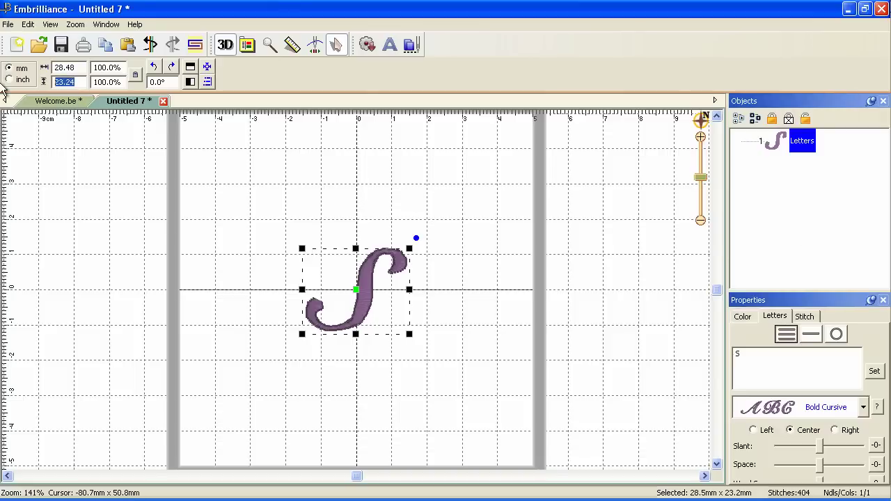
text(18)
key(Return)
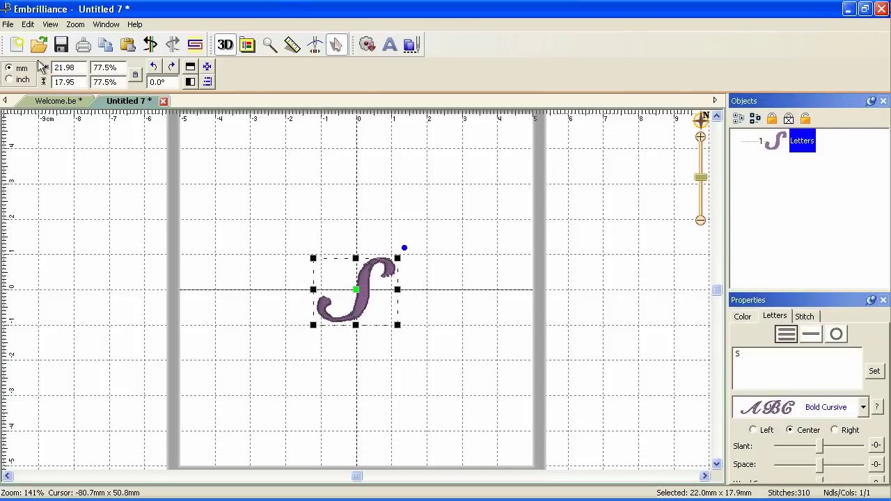
click(166, 82)
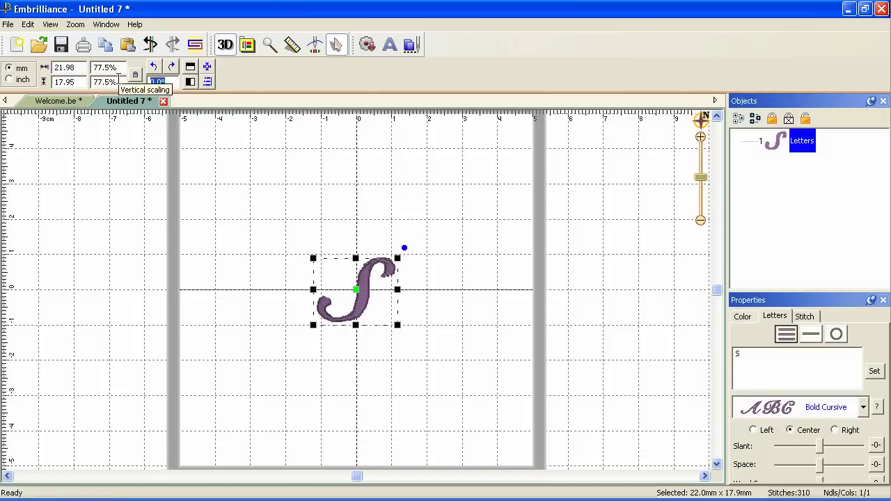
text(23)
key(Return)
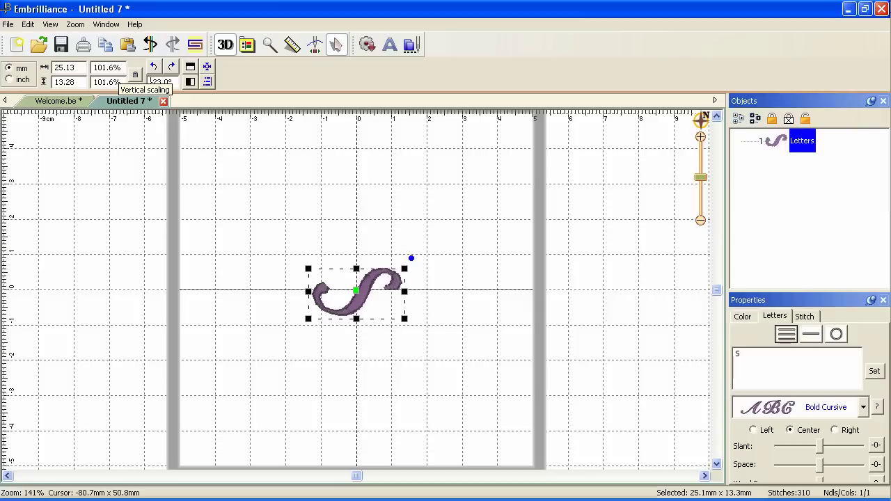
drag(348, 314, 222, 381)
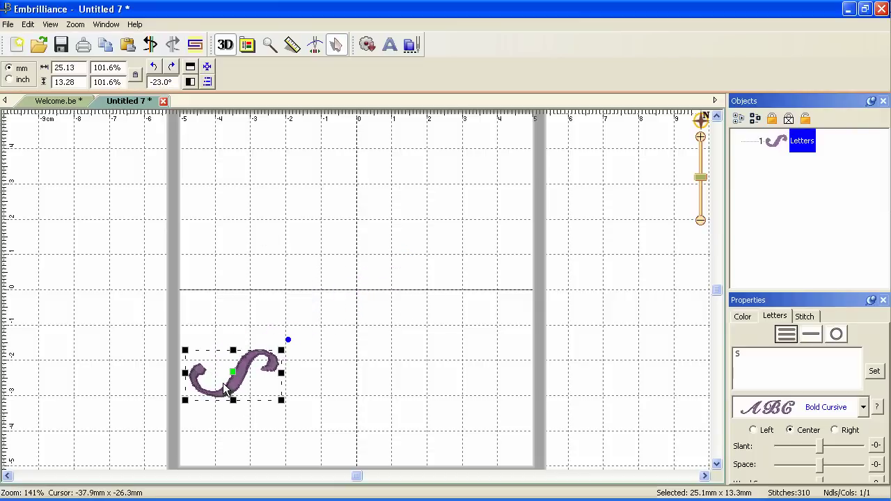
Duplicate the S four times and line the five copies up in a row
key(ctrl+d)
drag(241, 387, 295, 384)
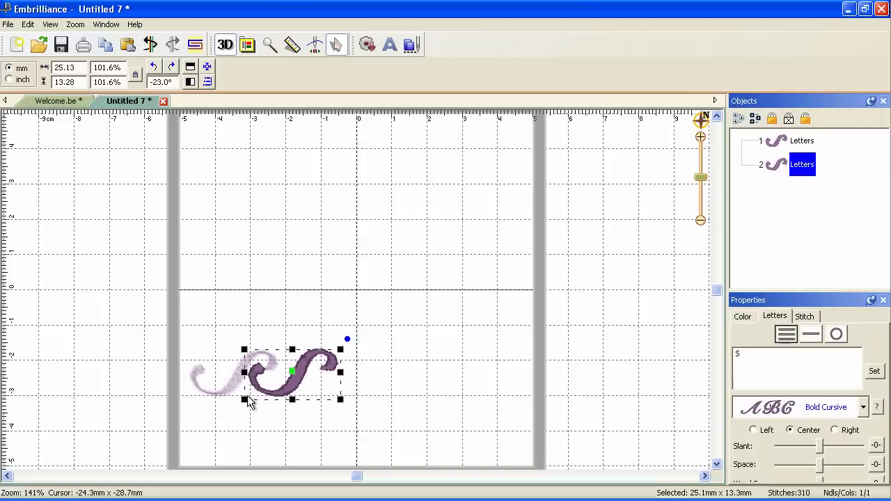
click(239, 402)
key(ctrl+d)
drag(239, 402, 342, 394)
key(ctrl+d)
drag(262, 397, 411, 392)
click(238, 390)
key(ctrl+d)
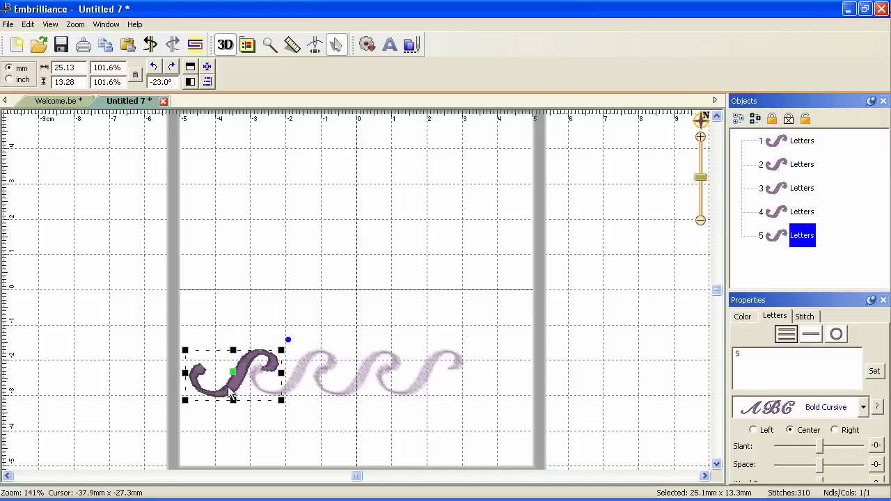
drag(260, 392, 469, 390)
Select all five S shapes and align them by their bottoms
drag(573, 337, 164, 422)
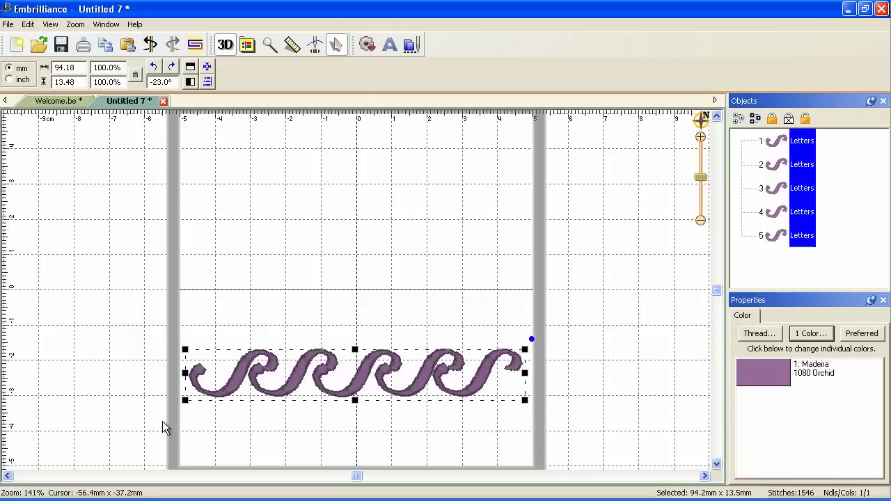
click(207, 82)
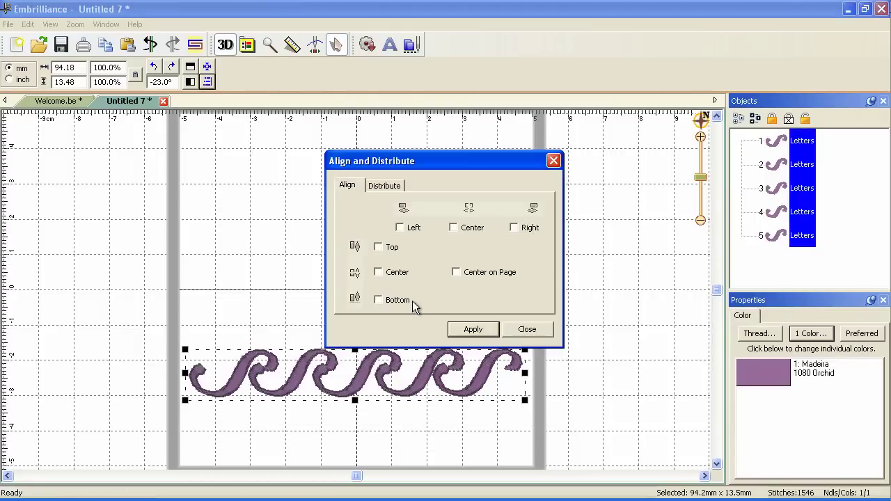
click(378, 300)
click(473, 330)
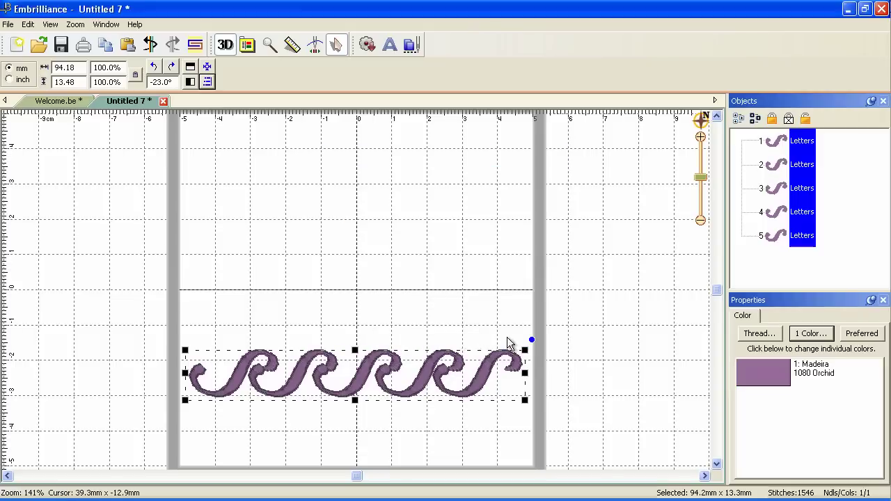
Distribute the five S shapes evenly by their centres
click(207, 82)
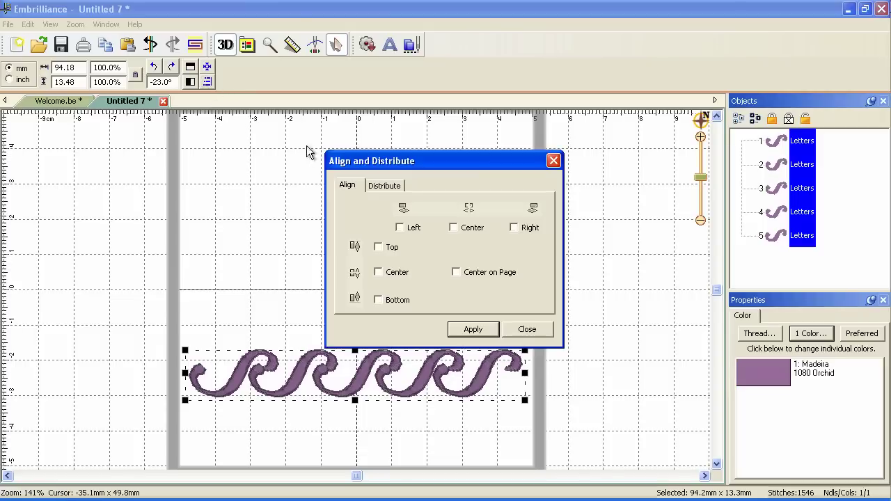
click(388, 186)
click(428, 224)
click(475, 329)
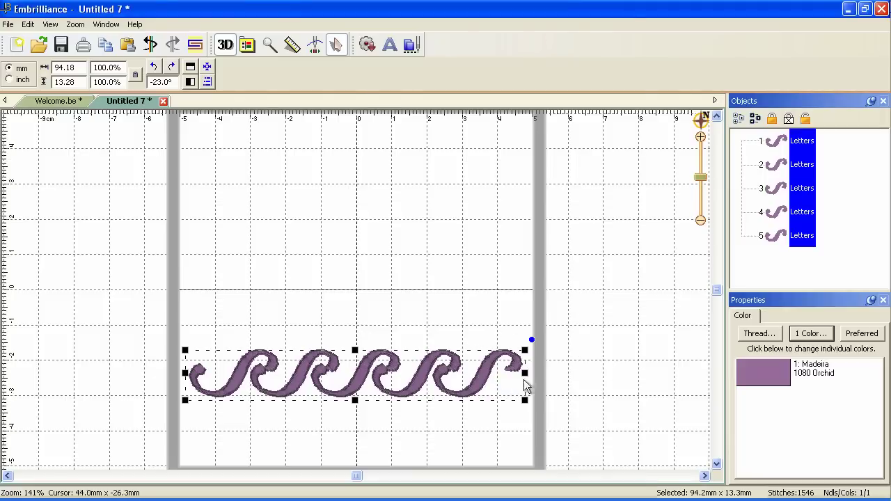
Change the wave thread from Madeira 1080 Orchid to Hemingworth 1188 Hyacinth blue
click(772, 376)
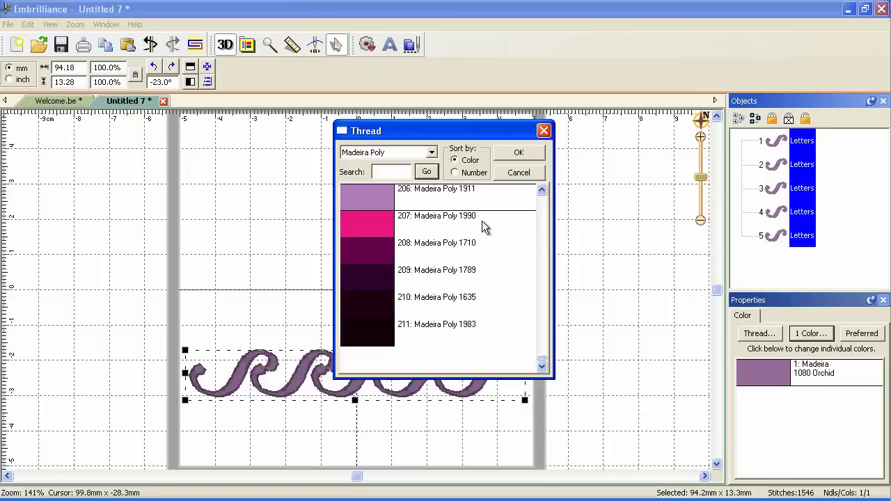
click(432, 152)
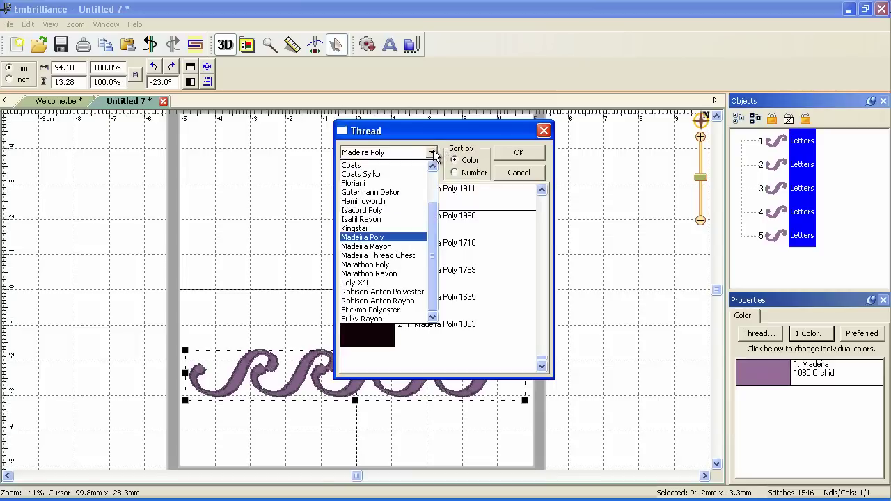
click(402, 202)
click(394, 174)
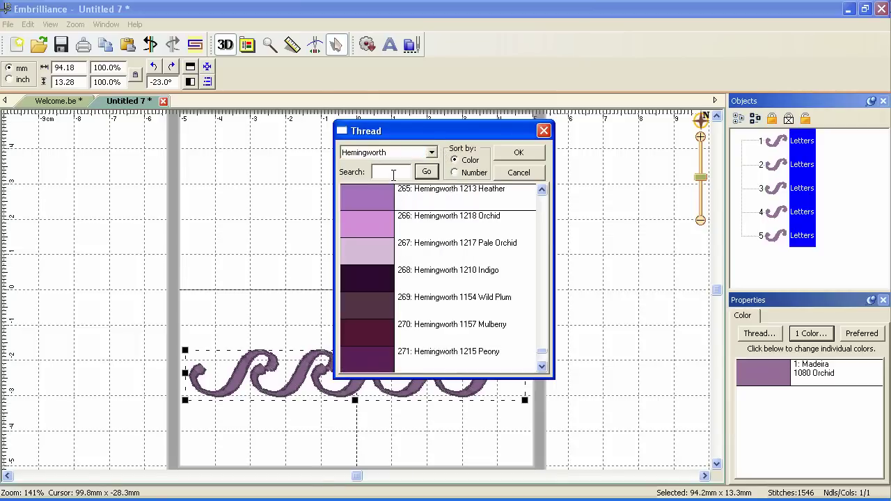
key(Return)
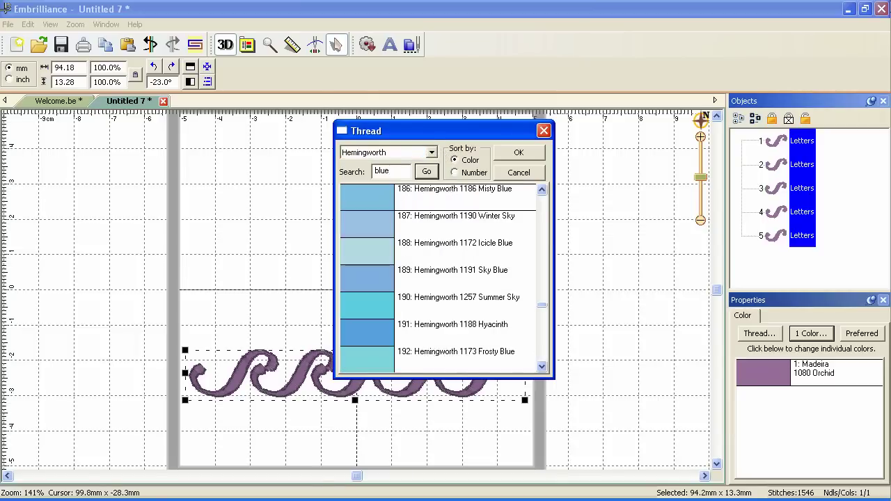
click(390, 340)
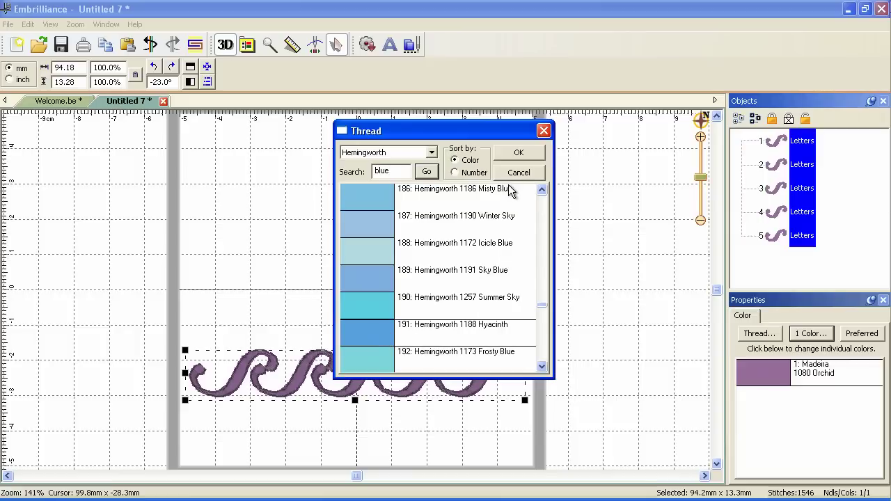
click(534, 154)
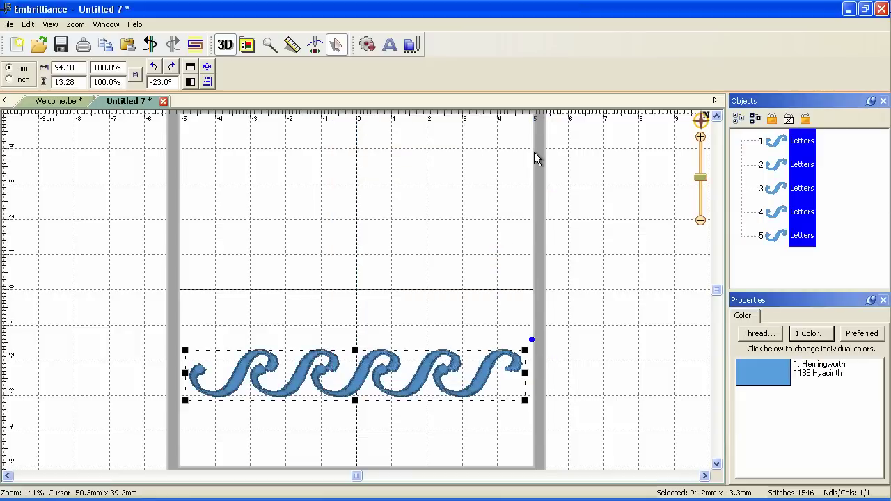
Add a lettering U in the Bauhaus font
click(391, 45)
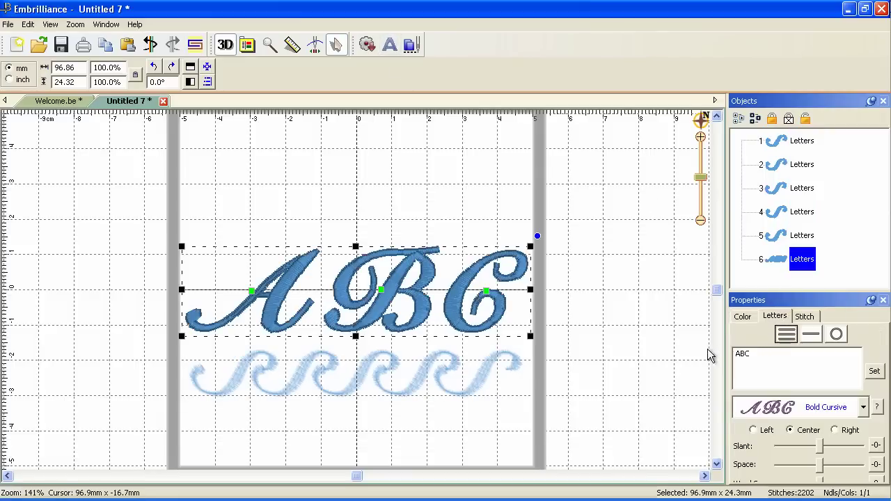
double_click(742, 359)
text(U)
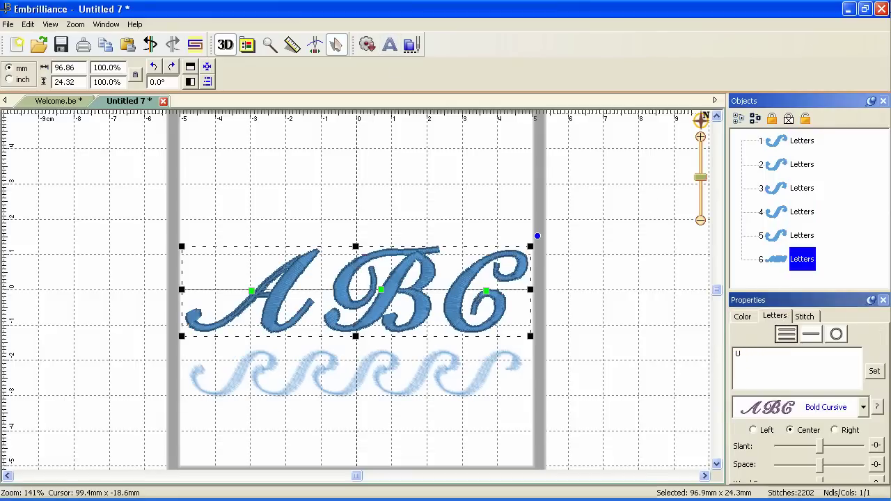
click(863, 407)
scroll(867, 289, up, 5)
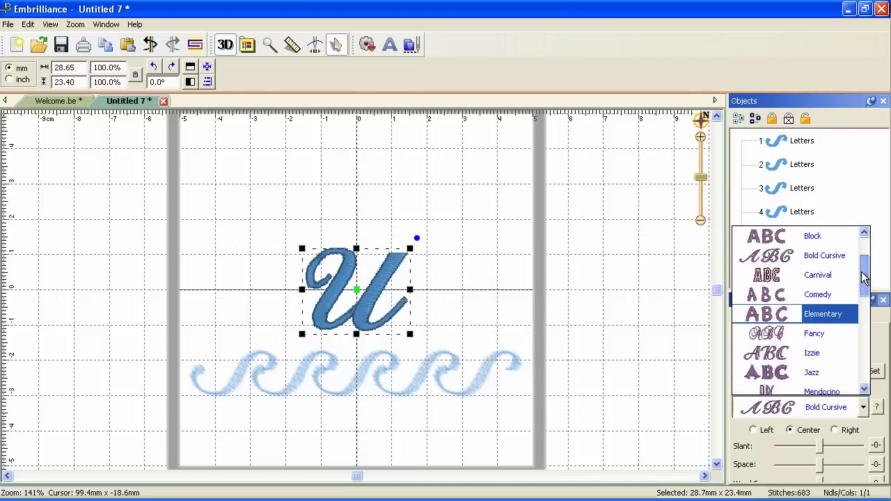
click(818, 236)
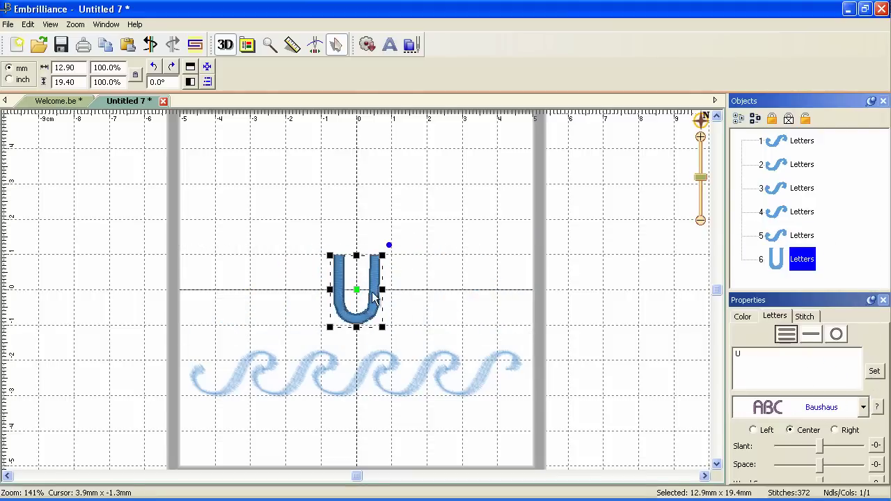
Stretch and flatten the U to 57.29 × 7.17 mm and set it just above the waves
drag(381, 289, 464, 289)
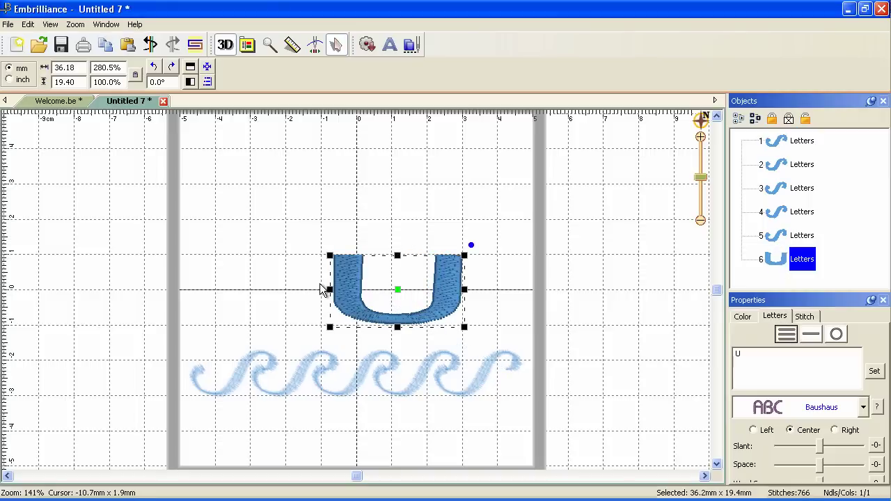
drag(329, 291, 254, 289)
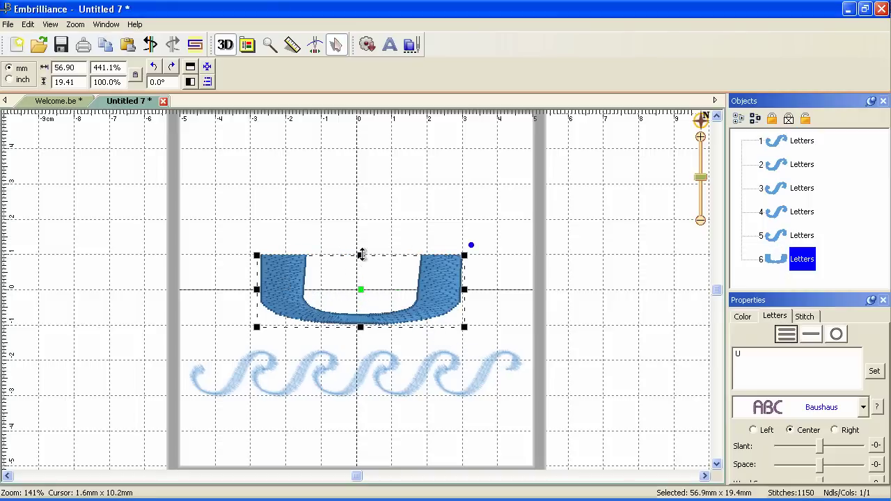
drag(360, 255, 357, 298)
drag(456, 317, 453, 341)
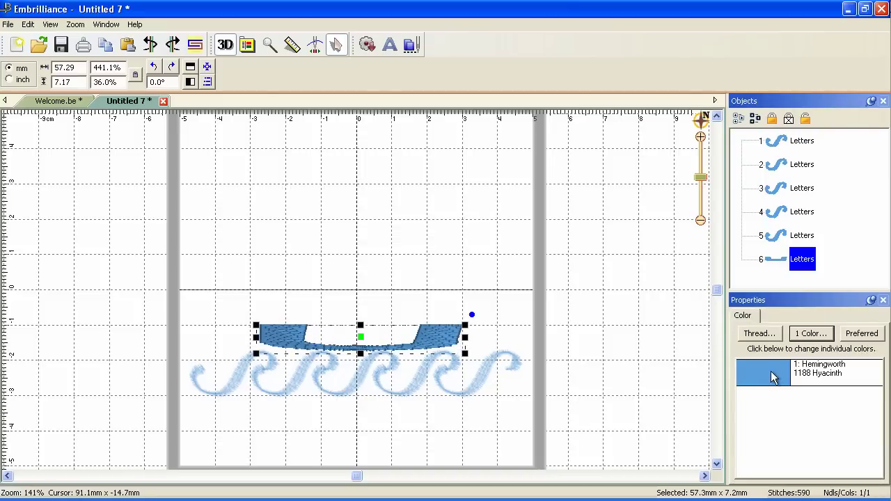
Search for brown threads and give the U hull Hemingworth 1144 Indian Paintbrush
click(771, 375)
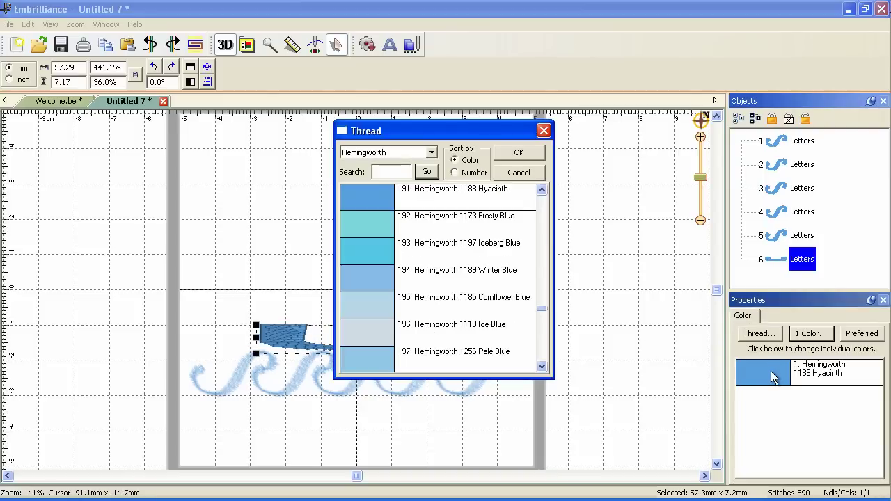
click(385, 171)
text(brw)
key(Return)
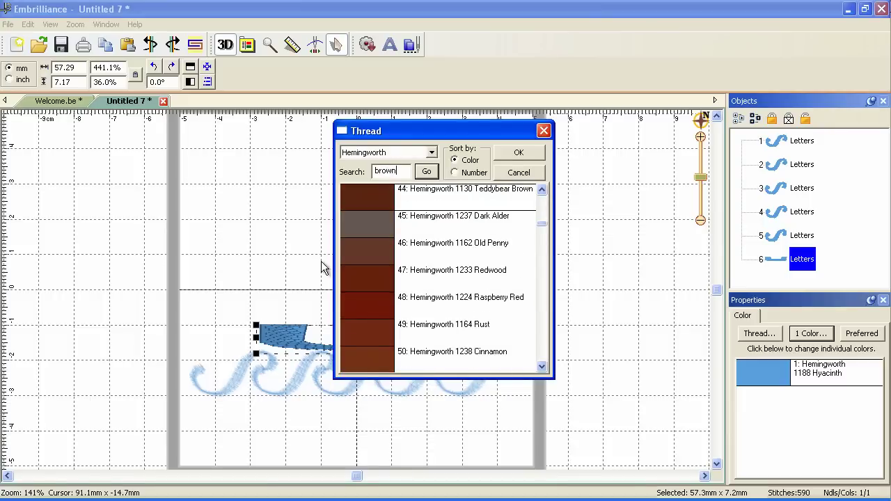
scroll(432, 328, down, 1)
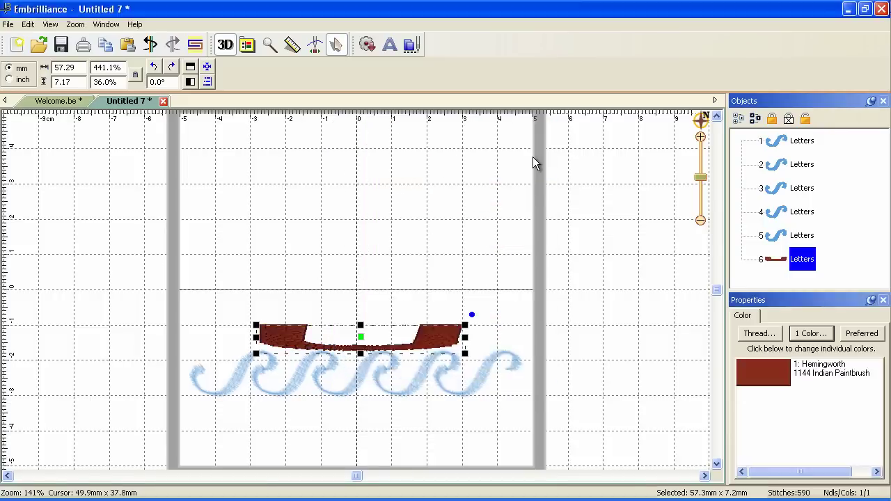
click(533, 156)
Add a new lettering object reading 4
click(392, 49)
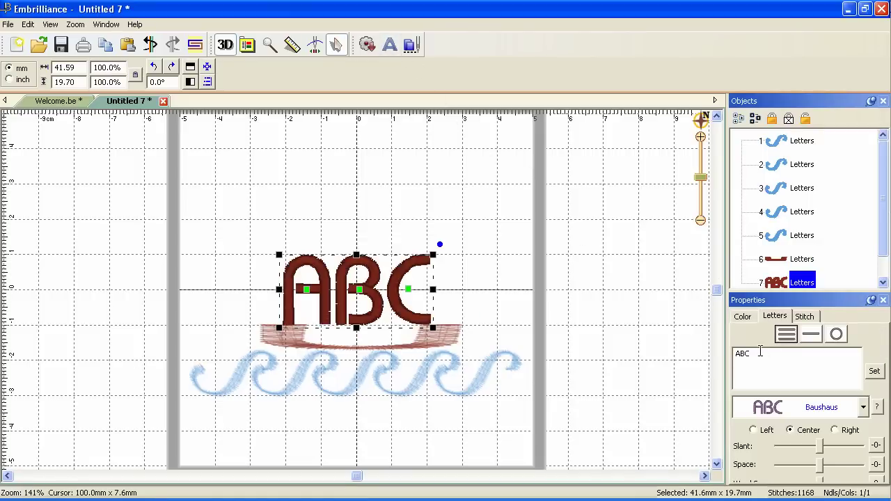
click(756, 353)
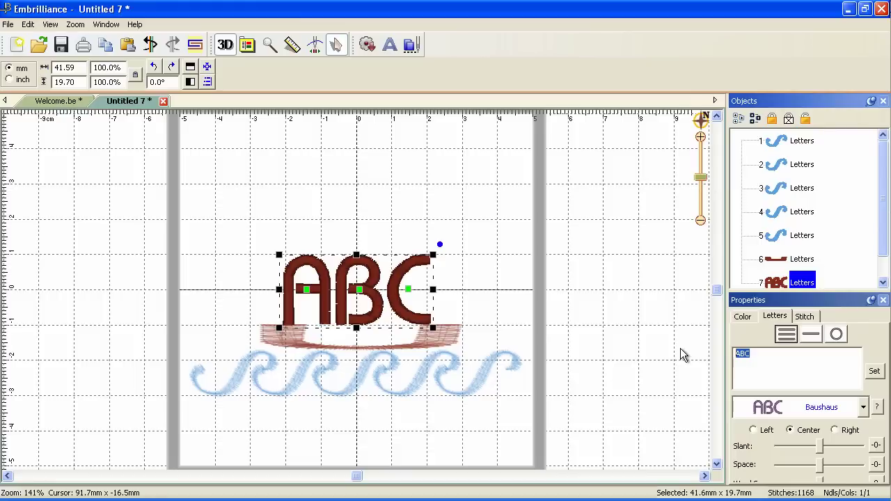
text(4)
click(873, 372)
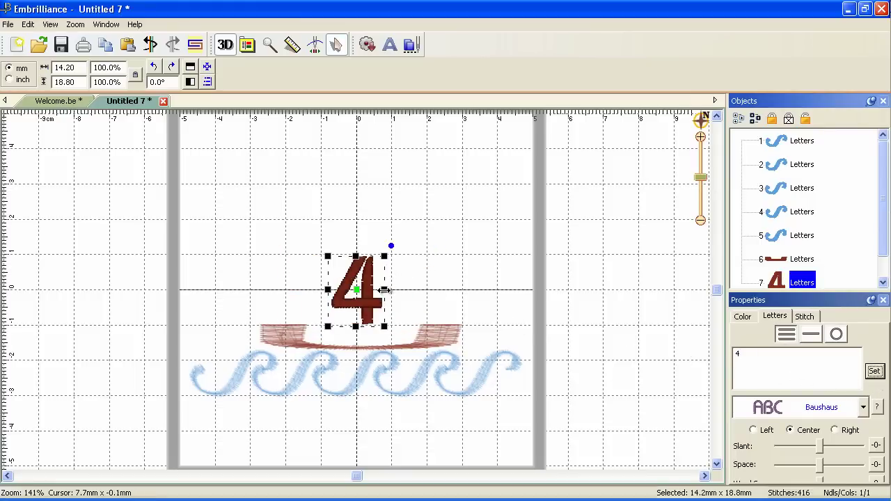
Enlarge the 4 to 28.80 × 31.43 mm, mirror it, and nudge it right over the boat
drag(385, 289, 407, 290)
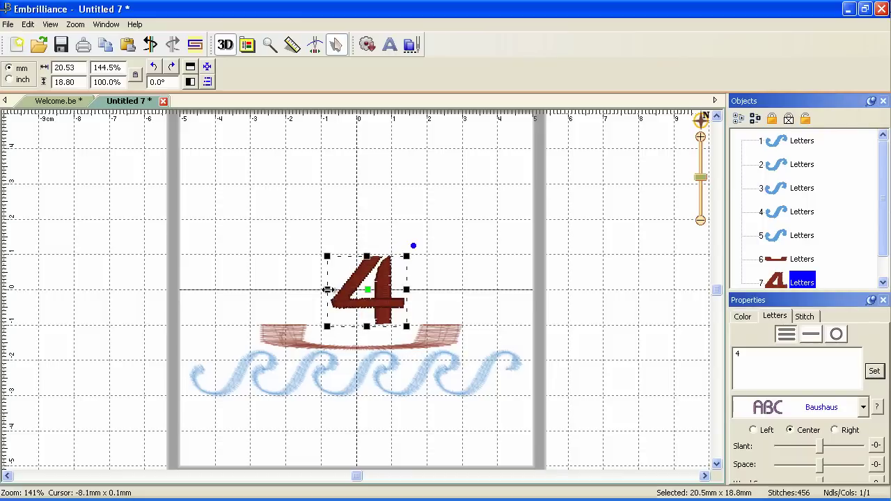
drag(328, 289, 317, 290)
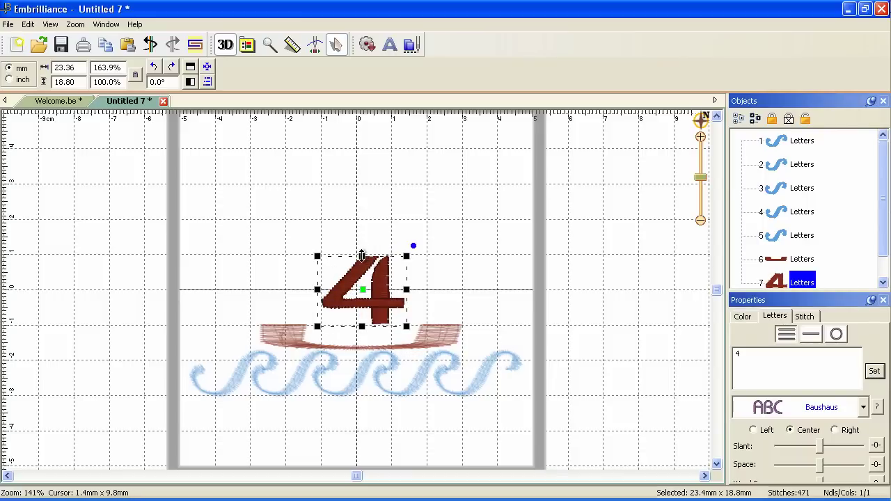
drag(363, 255, 360, 211)
drag(316, 268, 299, 269)
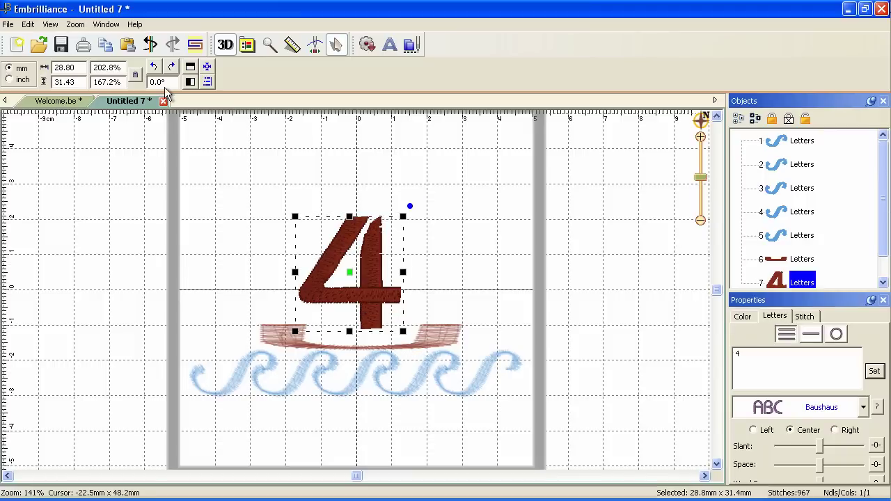
click(190, 82)
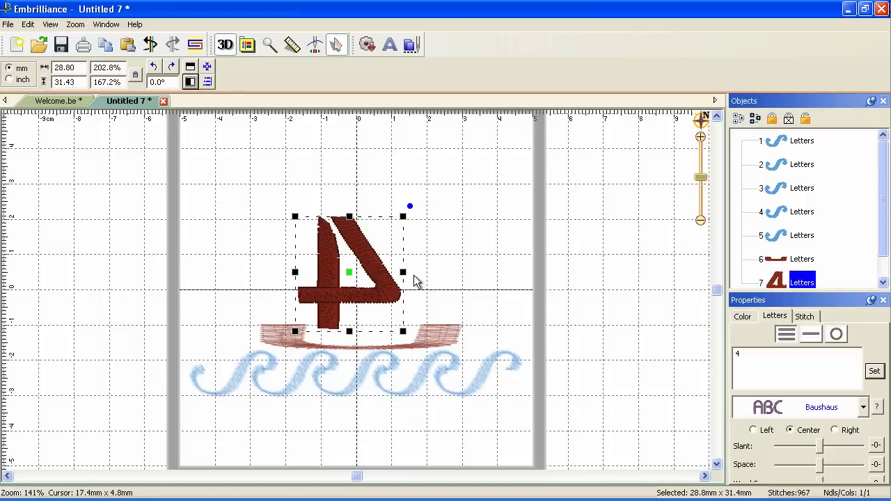
drag(393, 293, 407, 294)
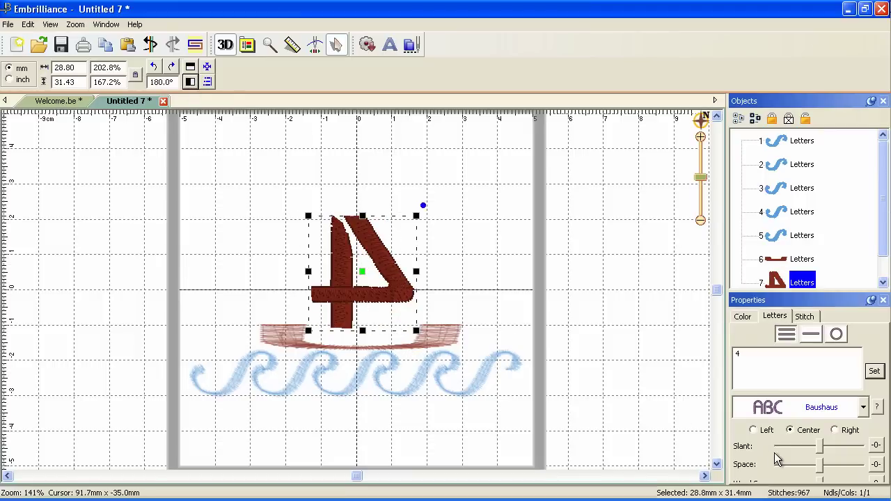
Search for thread 1270 and apply Hemingworth 1270 Christmas Red to the 4 sail
click(742, 317)
double_click(762, 374)
click(388, 175)
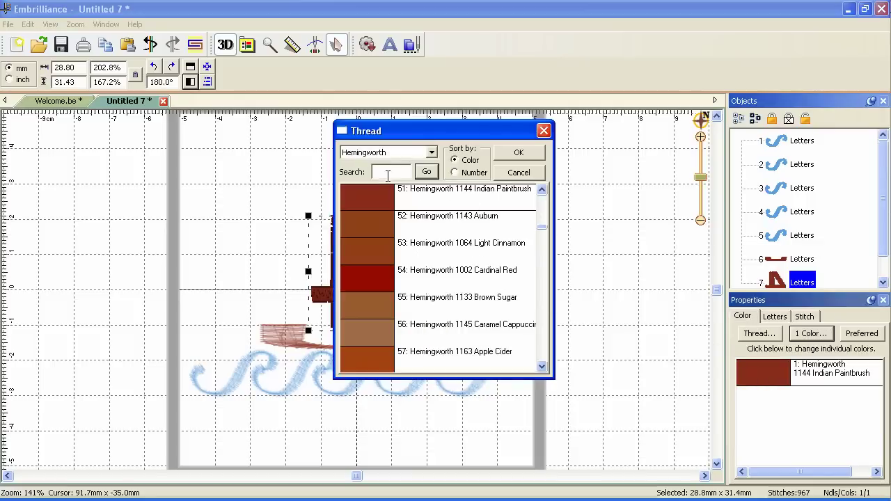
text(1270)
key(Return)
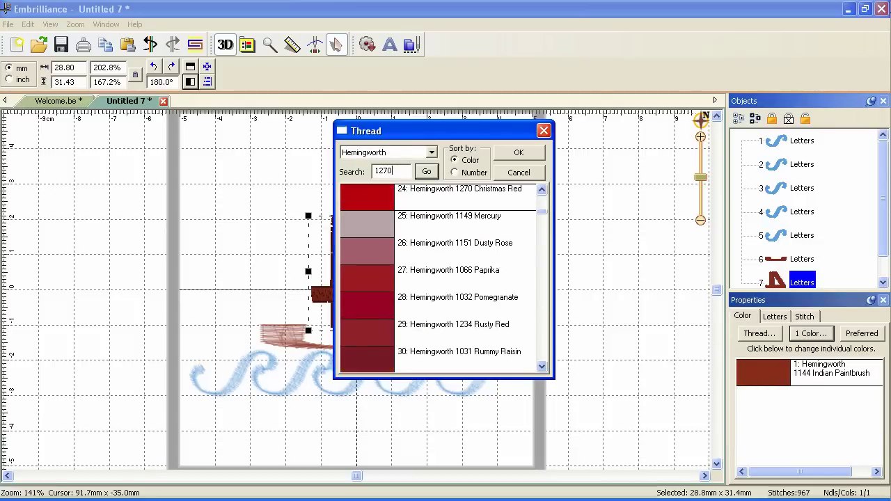
click(515, 155)
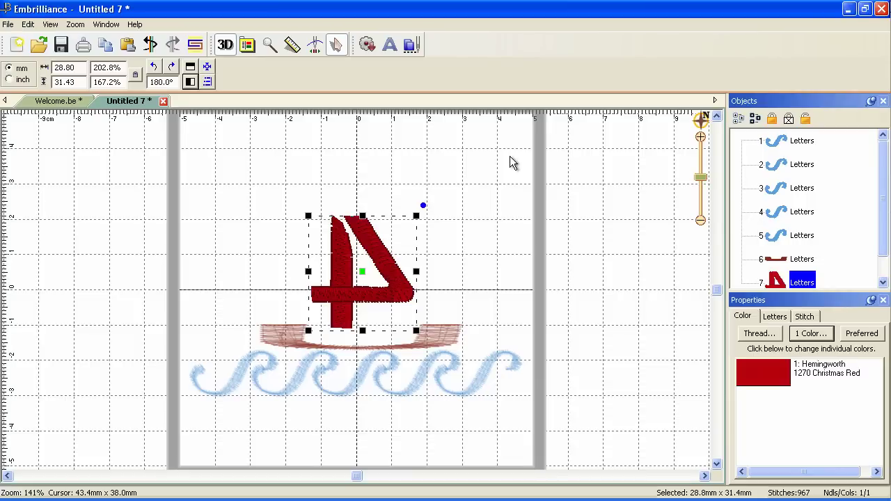
Add SAILING lettering in the Comedy font and place it beneath the waves
click(393, 49)
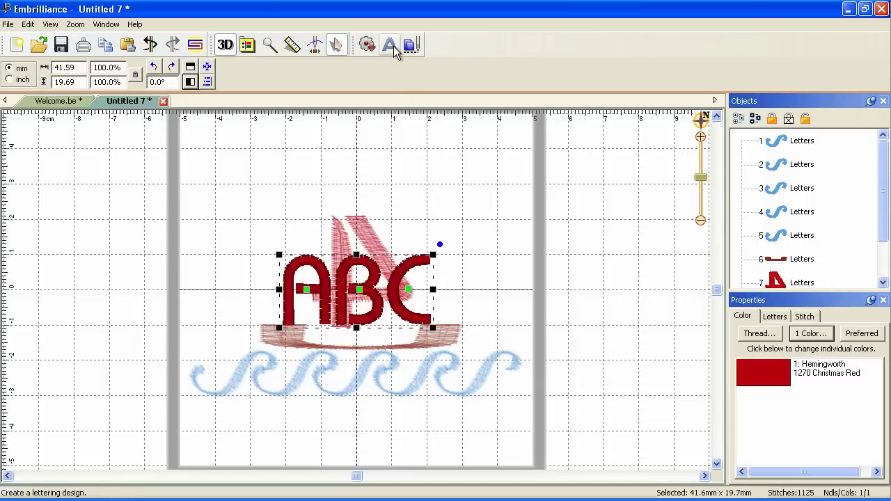
click(776, 318)
double_click(761, 364)
text(Sailing)
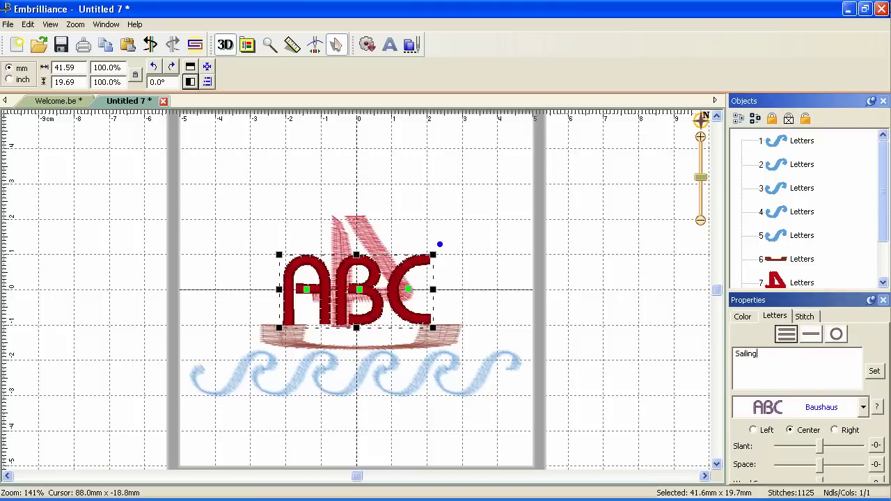
click(863, 408)
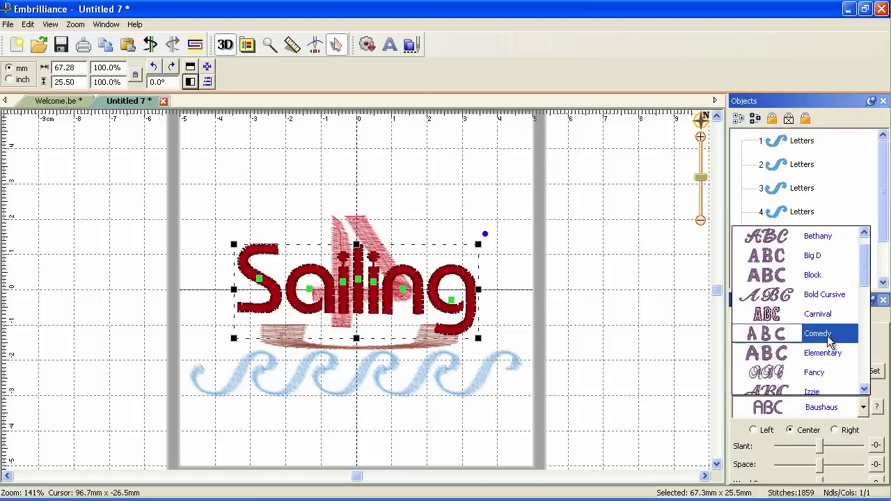
click(827, 335)
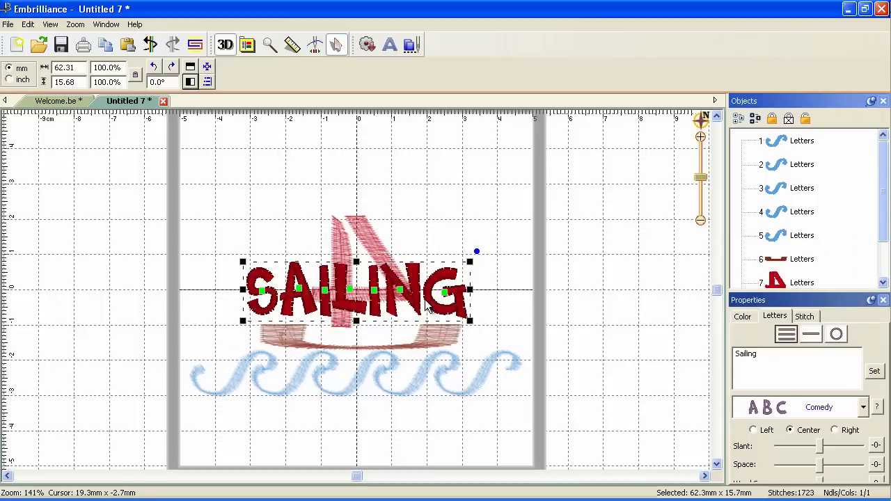
drag(429, 310, 432, 449)
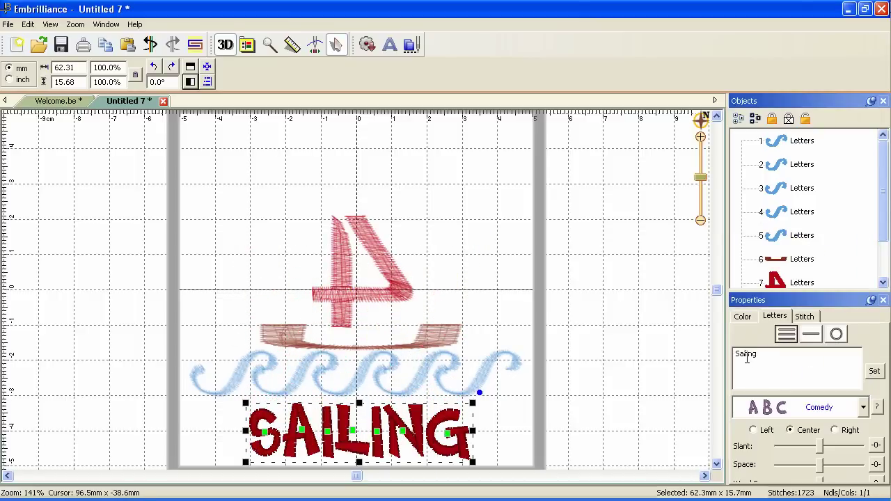
click(403, 443)
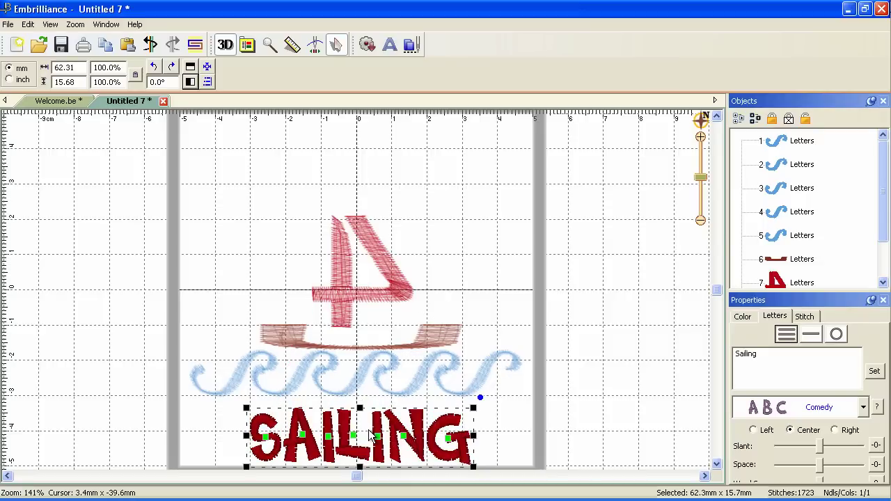
click(876, 408)
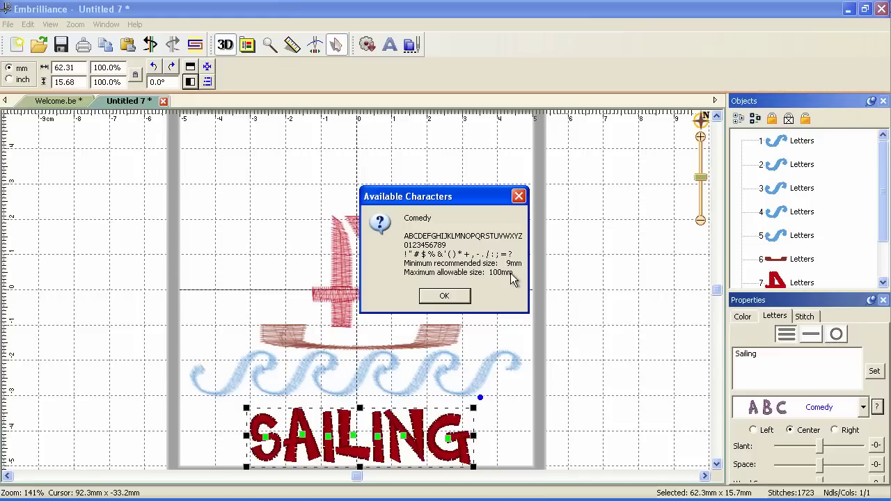
Dismiss the font information, select all objects, and centre the whole design in the hoop
click(460, 295)
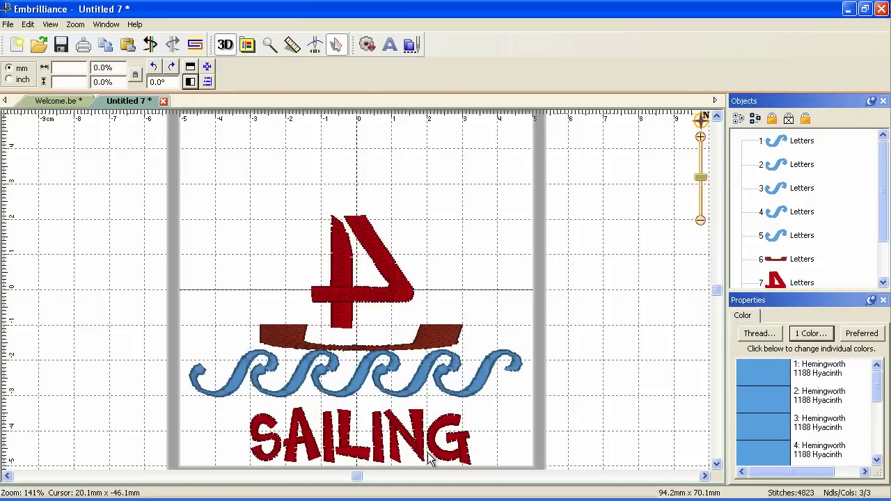
key(ctrl+a)
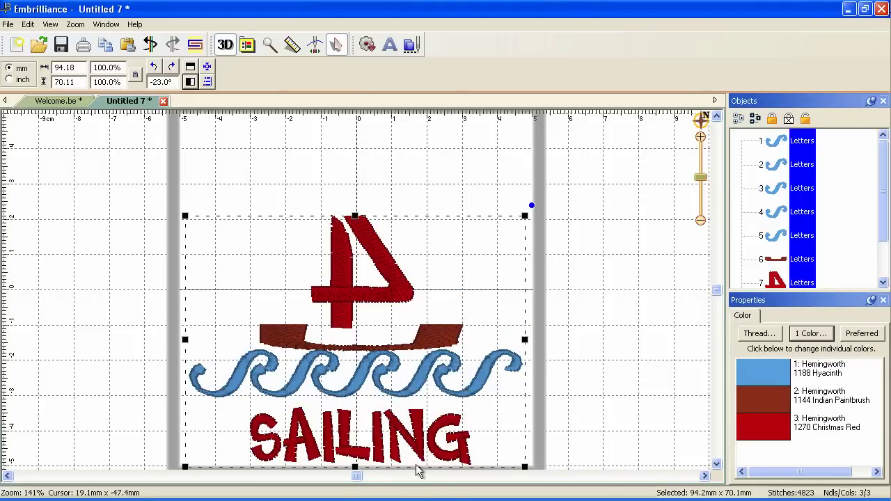
click(208, 66)
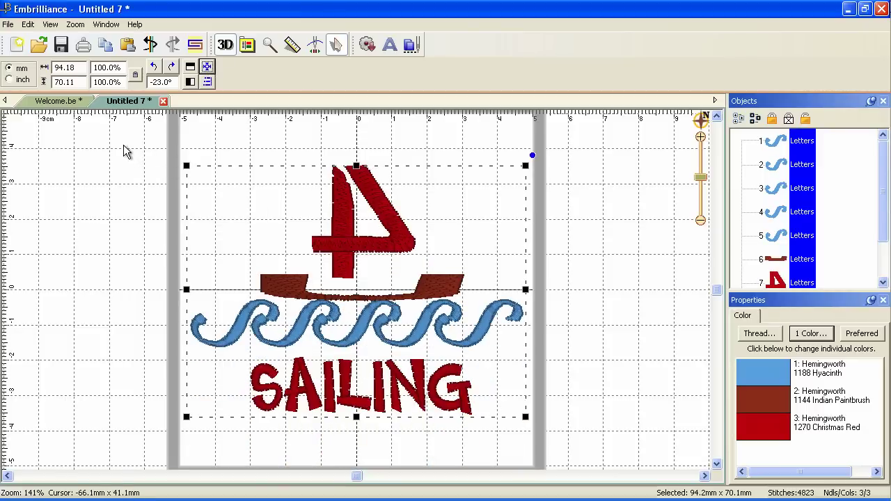
click(61, 46)
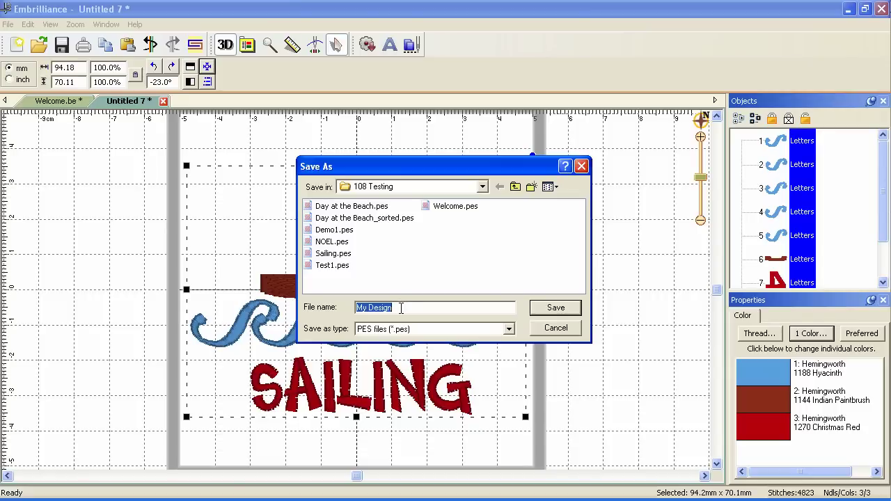
Save the design as 'Sail'
text(Sail)
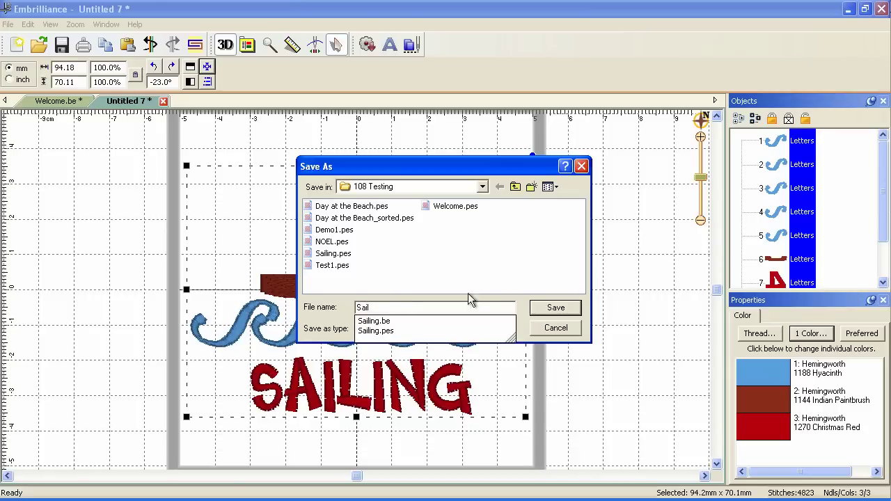
click(563, 308)
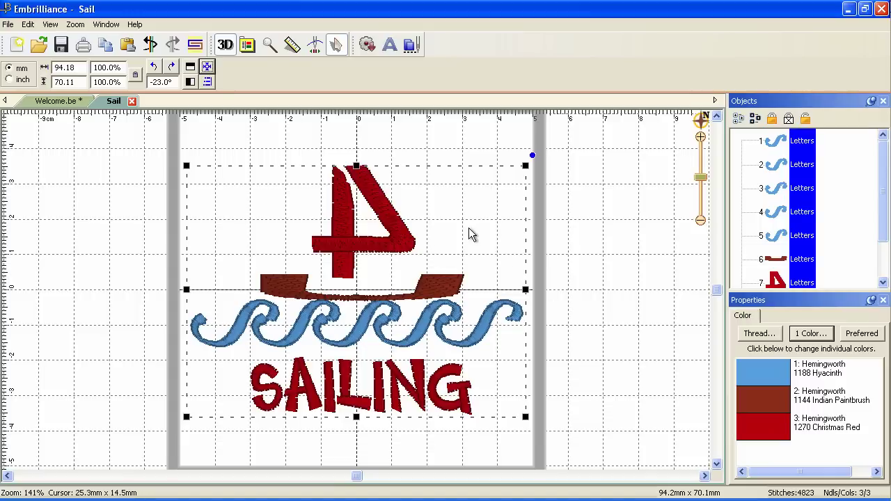
Replace the red 4 sail with a Bauhaus I and narrow it to a 3.50 × 31.43 mm mast
click(406, 242)
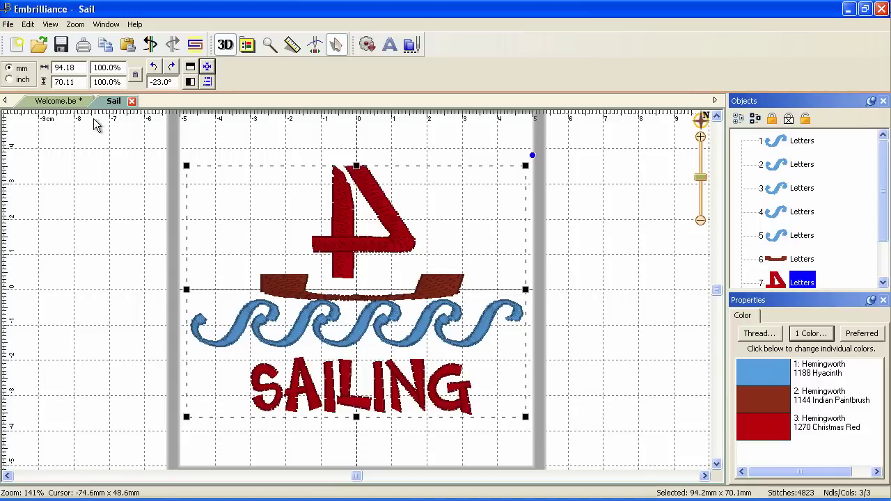
click(349, 242)
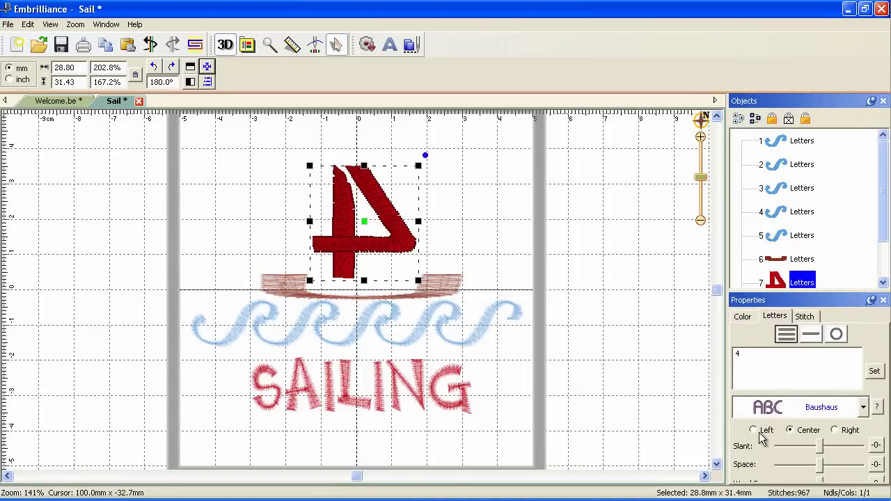
double_click(757, 360)
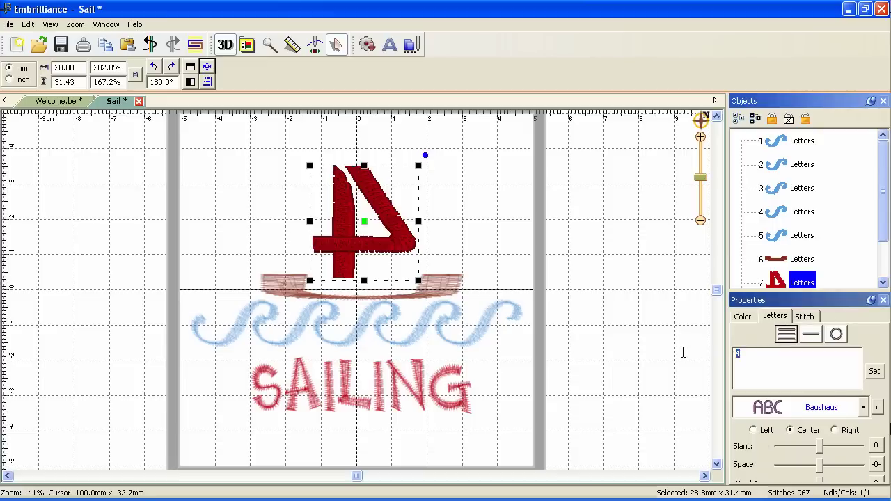
key(BackSpace)
text(I)
click(874, 372)
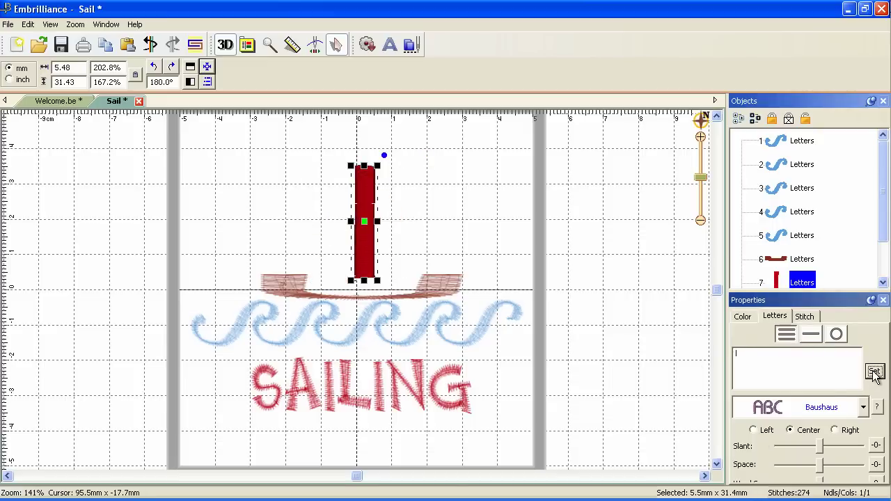
click(369, 220)
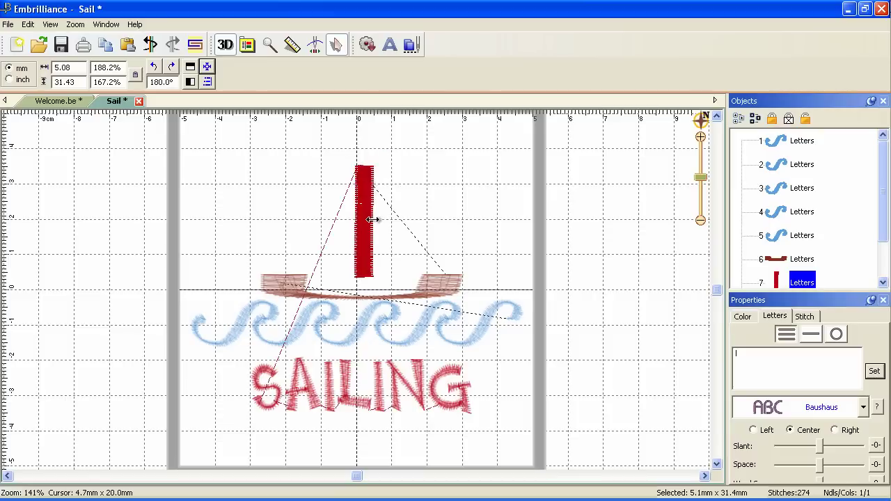
drag(373, 220, 367, 220)
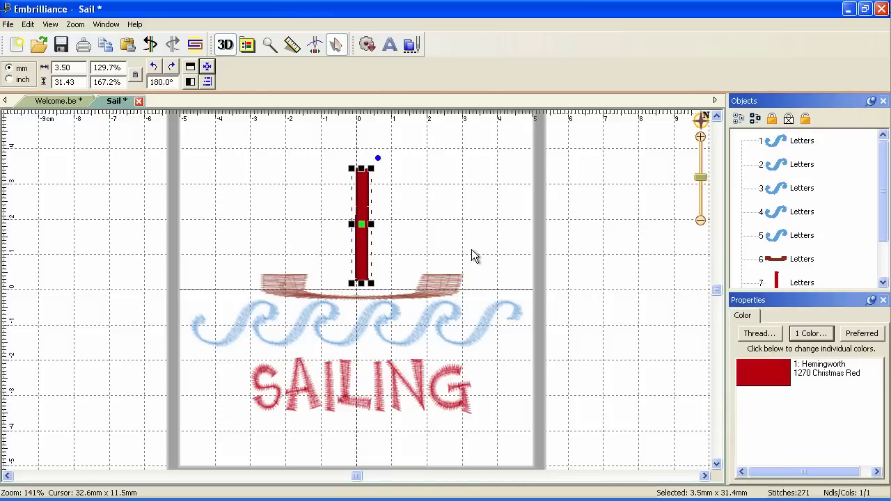